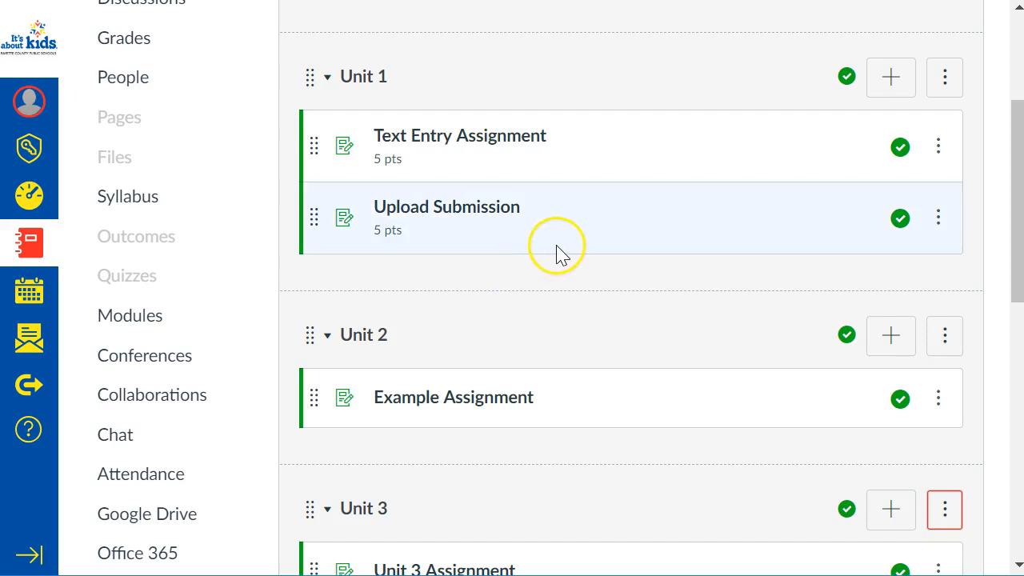
Open the module settings of Unit 3 for editing from the course's module list
scroll(555, 251, down, 4)
scroll(558, 255, up, 8)
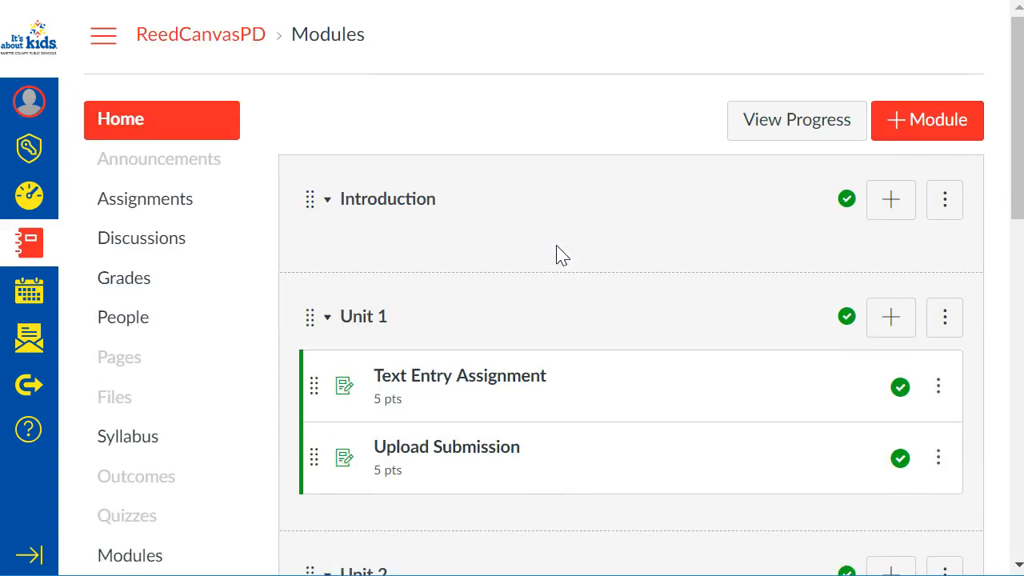
scroll(558, 255, down, 3)
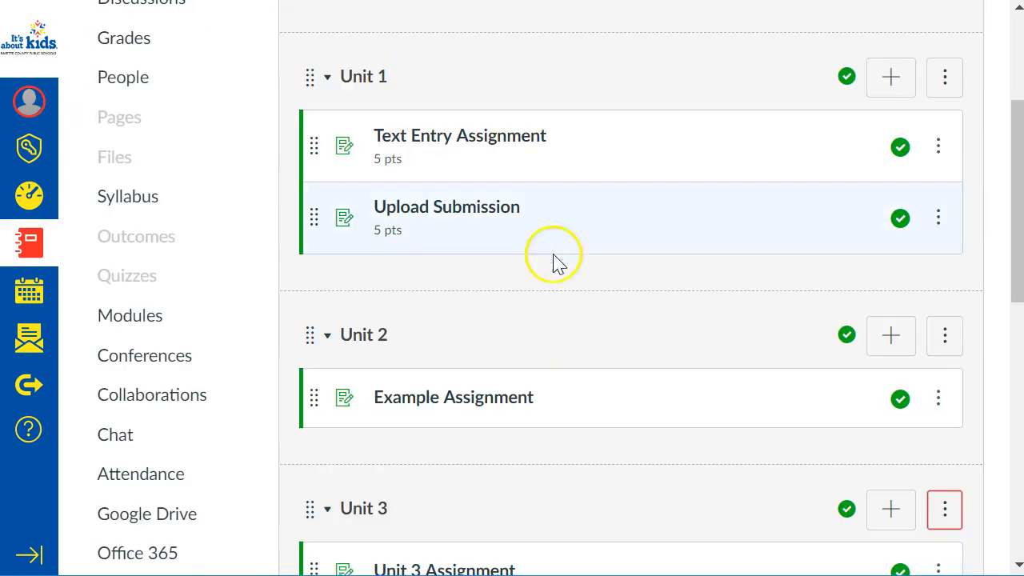
scroll(552, 296, down, 4)
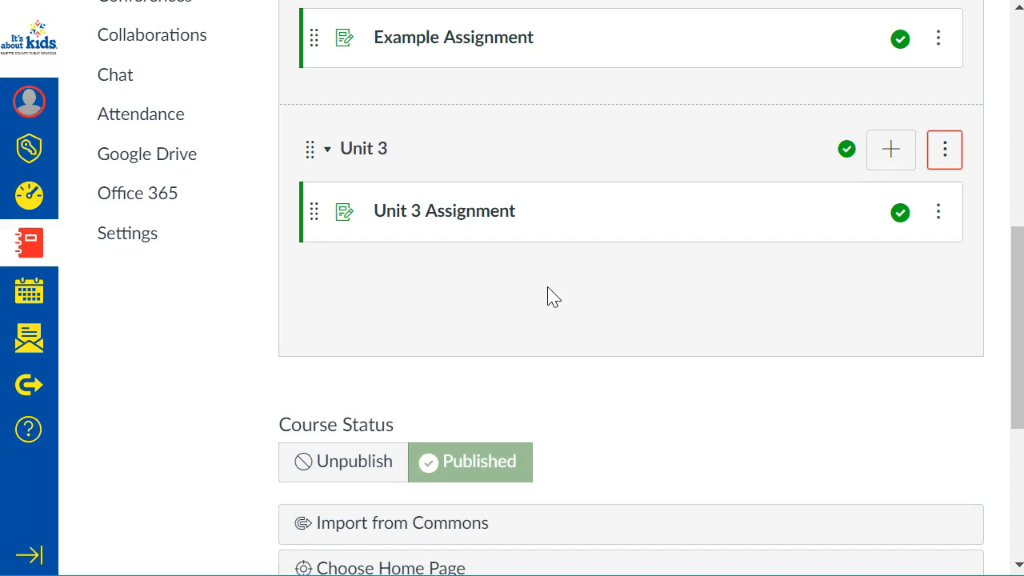
scroll(548, 293, up, 2)
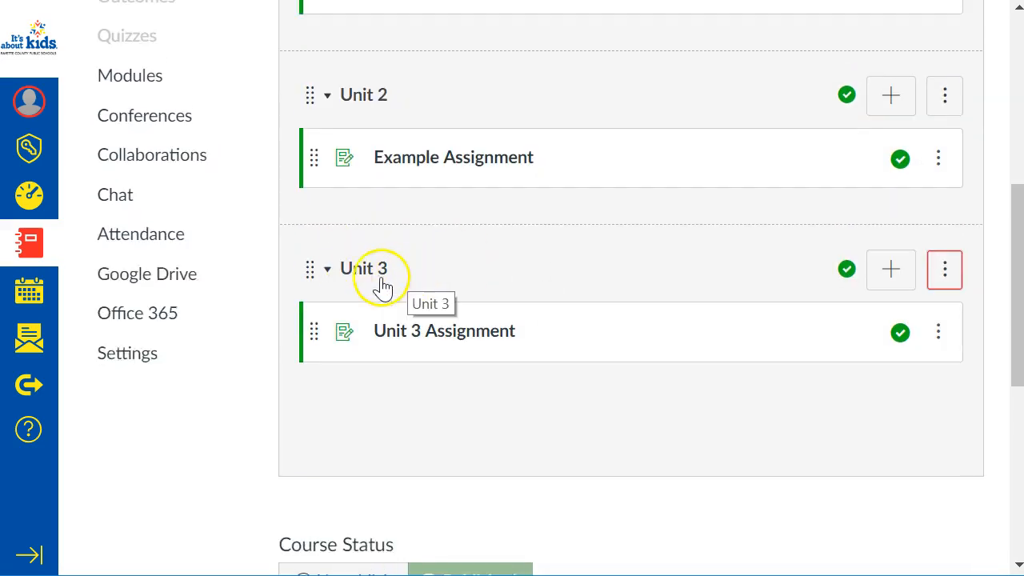
click(945, 270)
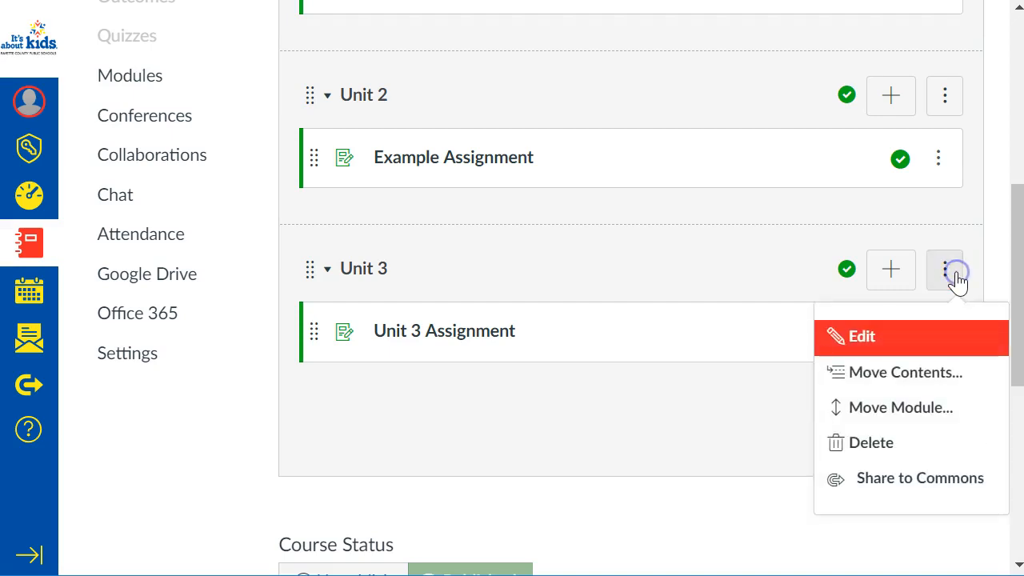
click(914, 342)
scroll(450, 296, up, 3)
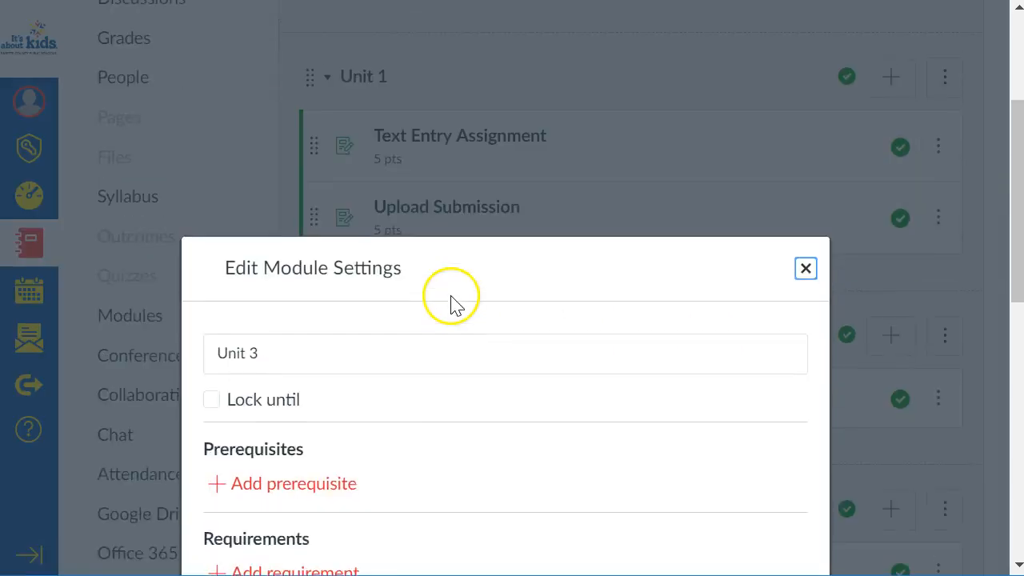
scroll(450, 296, down, 1)
scroll(450, 296, down, 1)
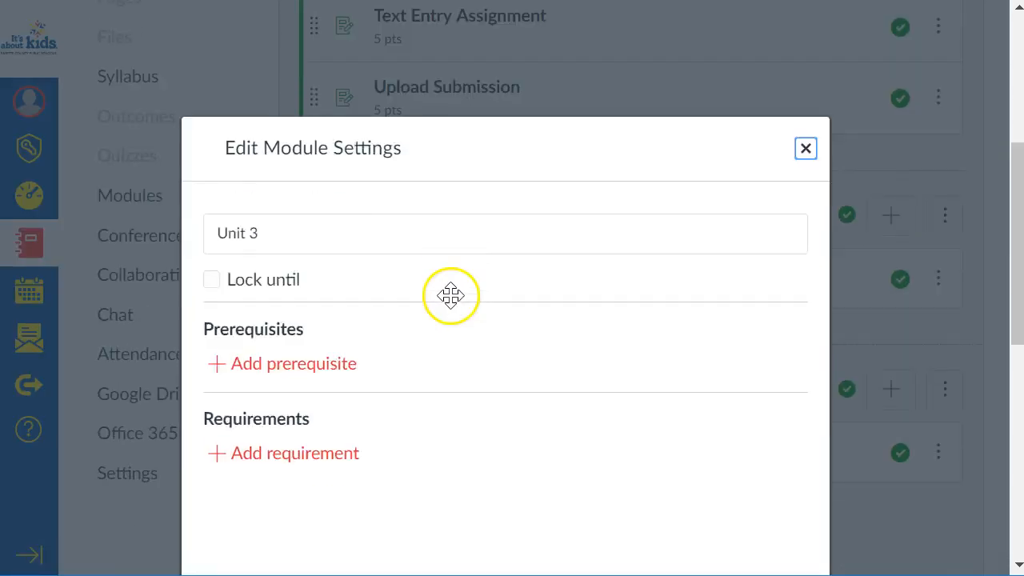
click(209, 280)
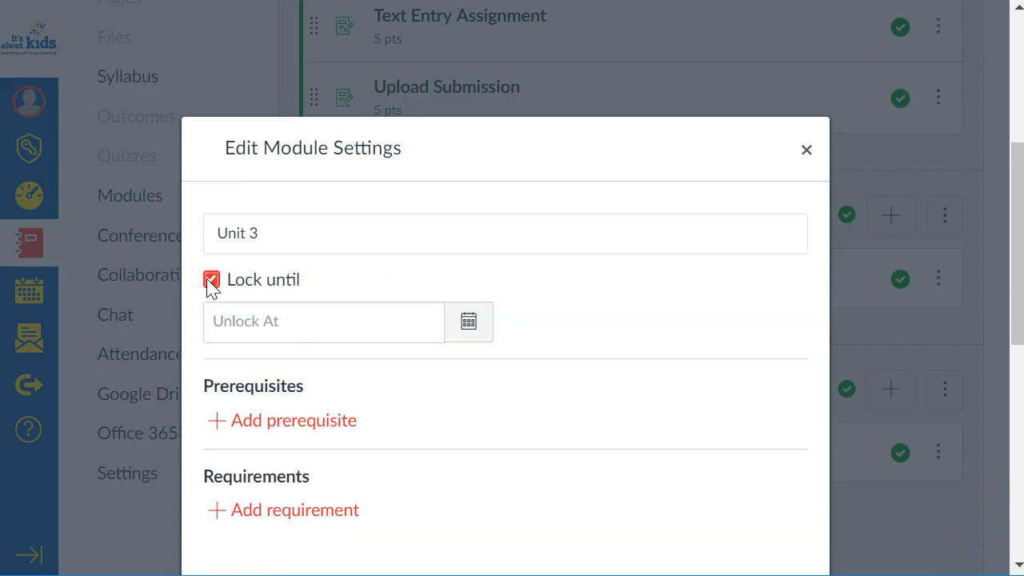
click(483, 335)
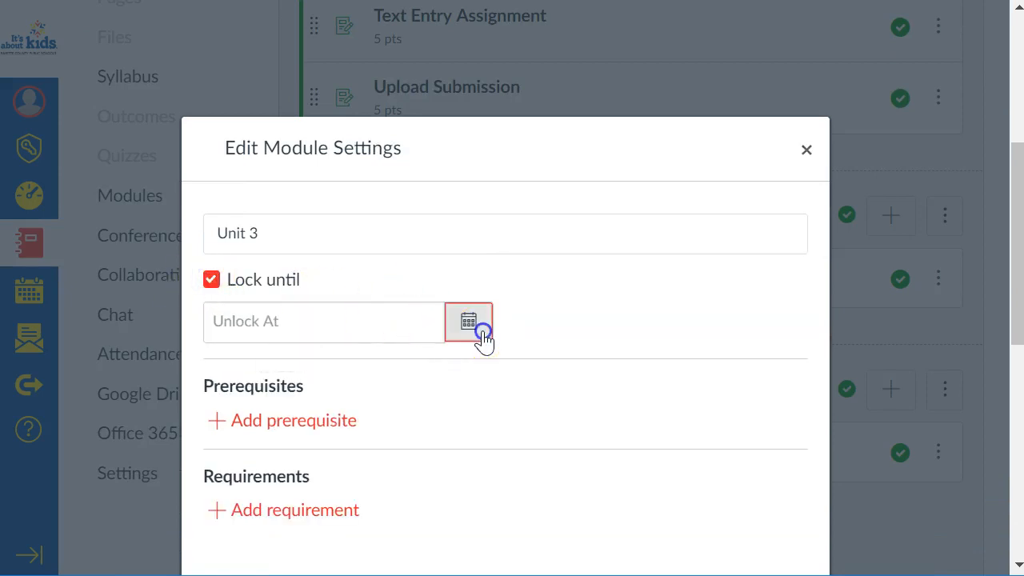
click(587, 330)
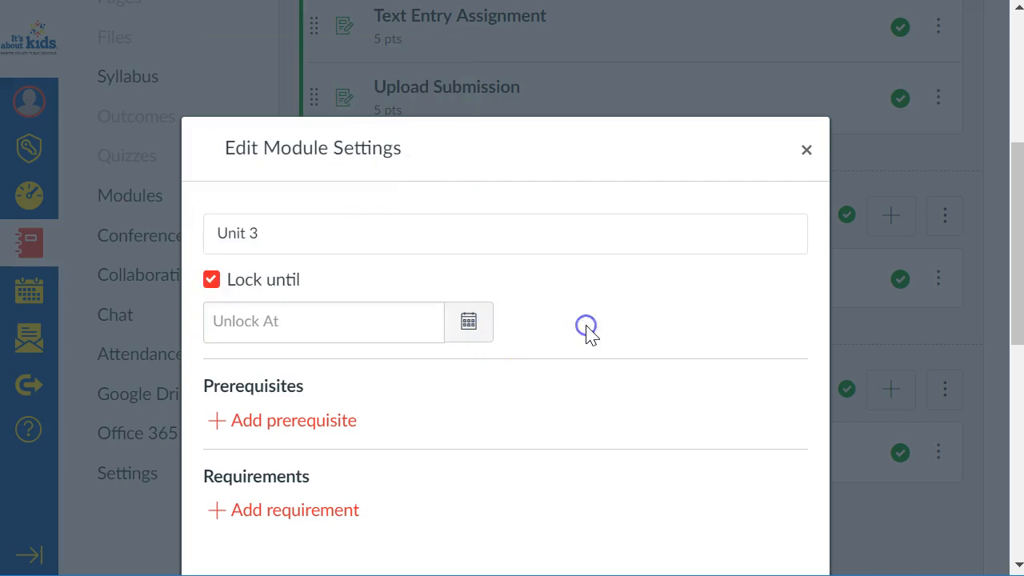
click(212, 280)
Add Unit 2 as a prerequisite of the Unit 3 module
scroll(524, 336, down, 3)
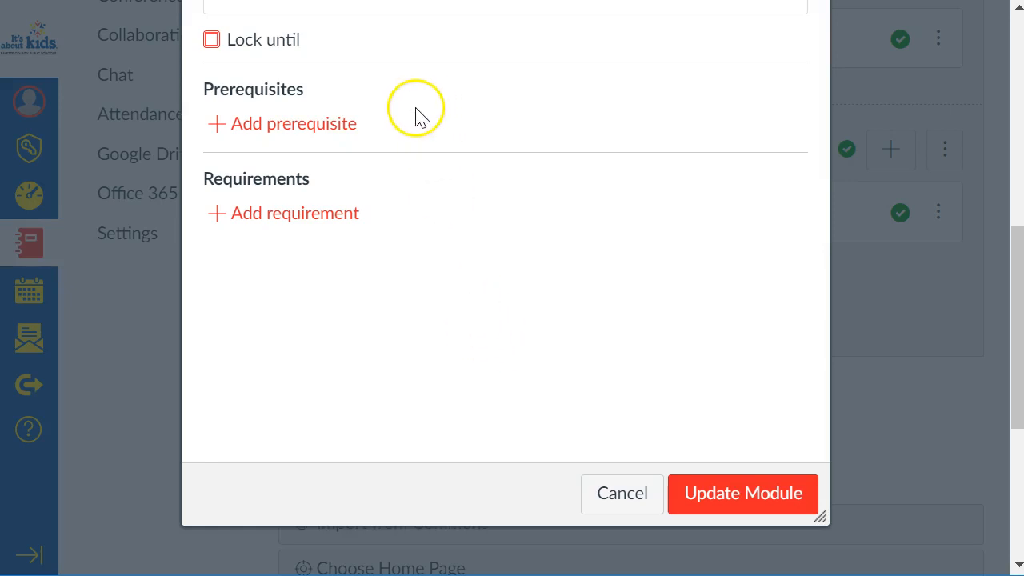
click(279, 134)
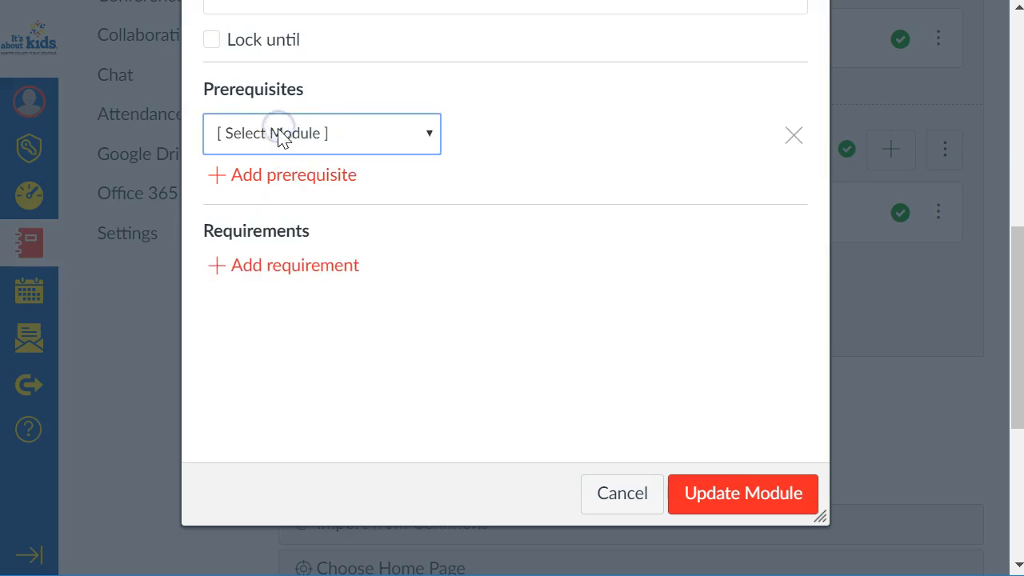
click(281, 134)
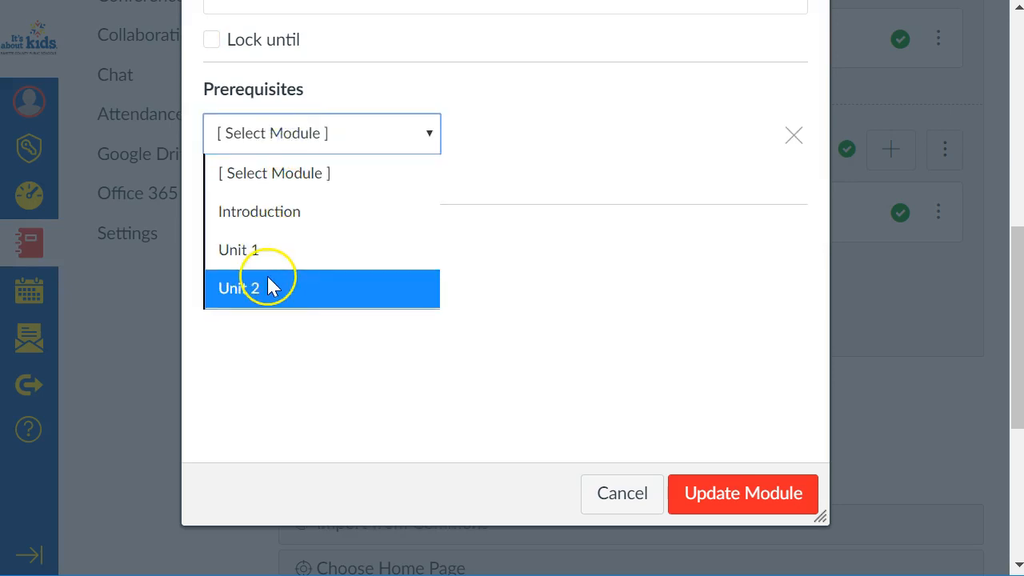
click(269, 280)
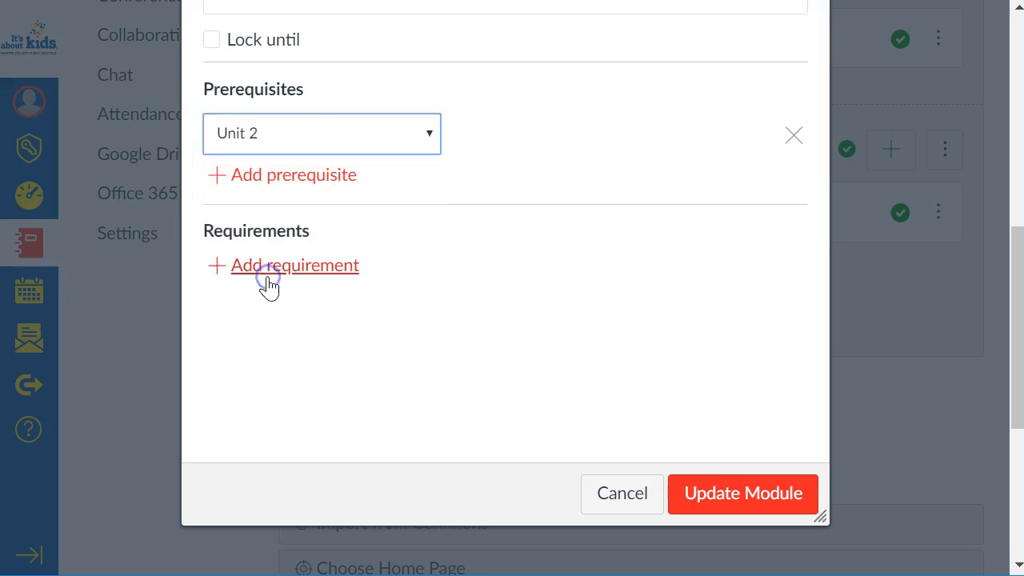
Add Unit 1 as a second prerequisite and update the module, letting students continue without re-locking modules
click(312, 185)
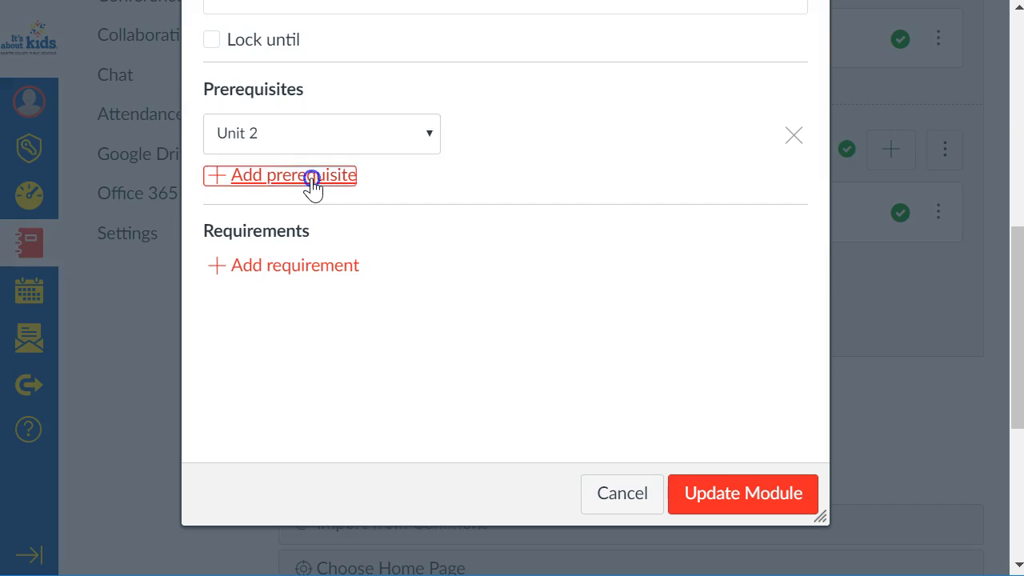
click(328, 195)
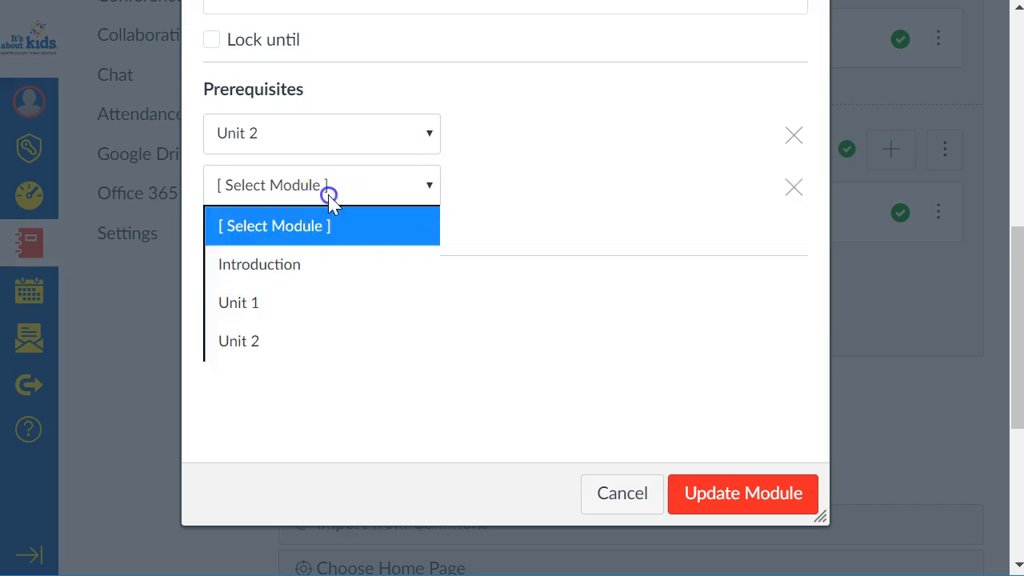
click(291, 303)
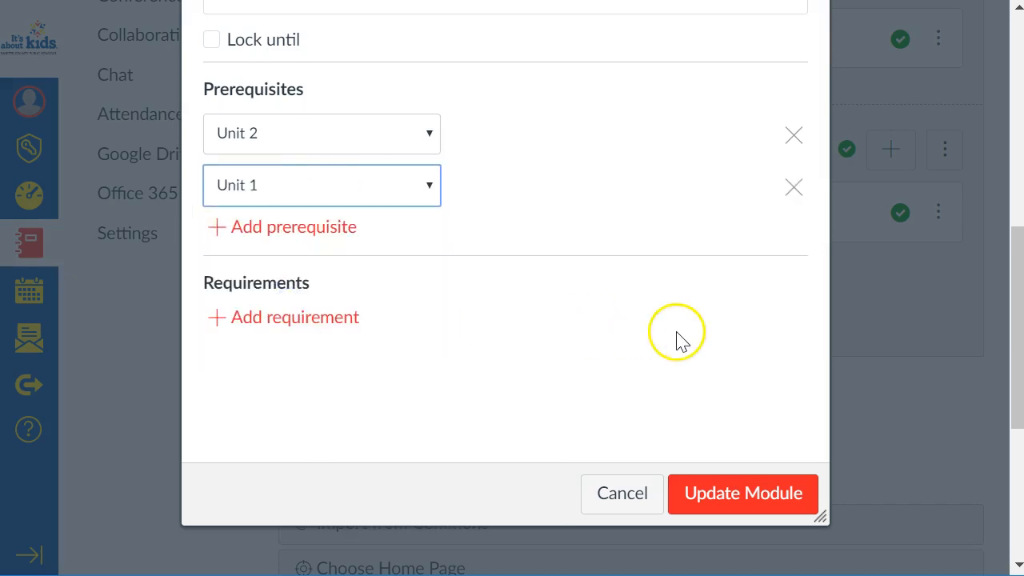
click(726, 502)
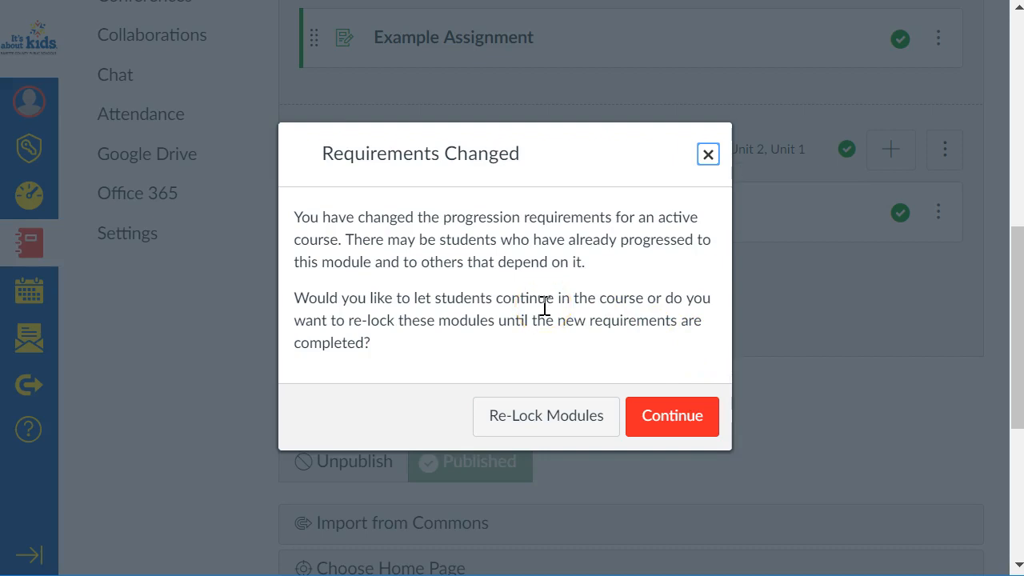
click(677, 419)
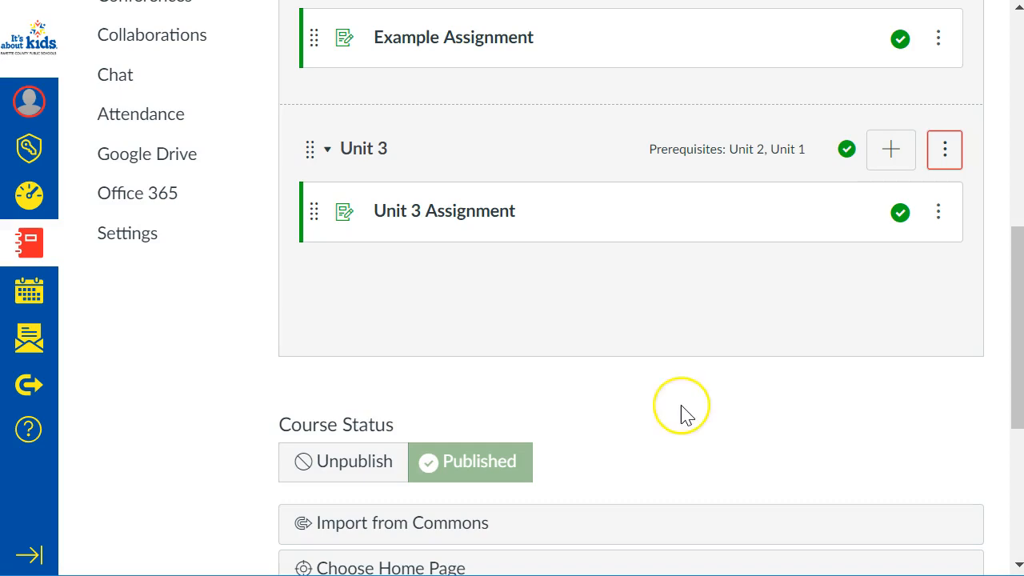
Review the prerequisites shown for Unit 3 in the module list, highlighting their text
scroll(682, 421, up, 6)
scroll(681, 416, down, 2)
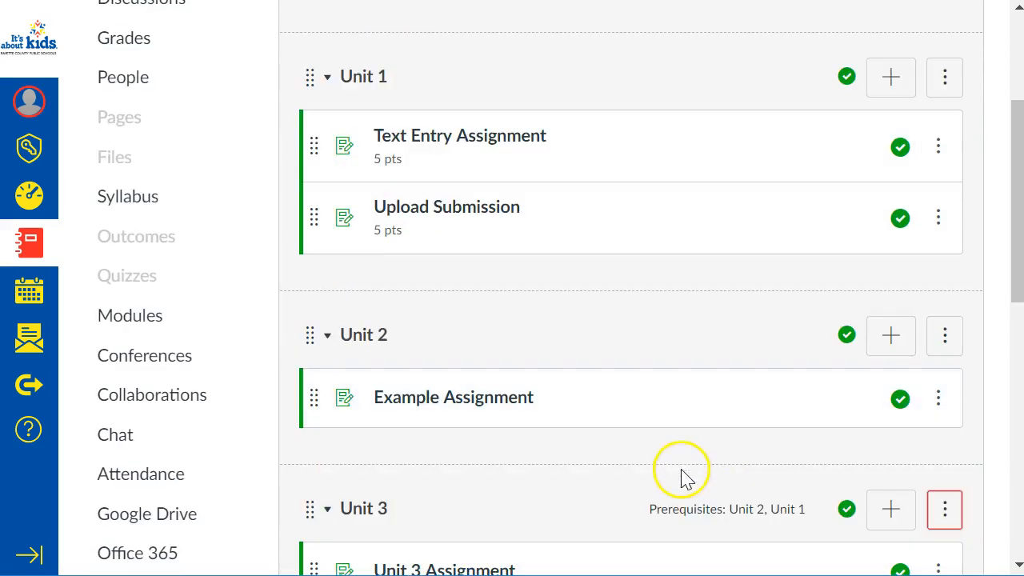
drag(680, 509, 793, 491)
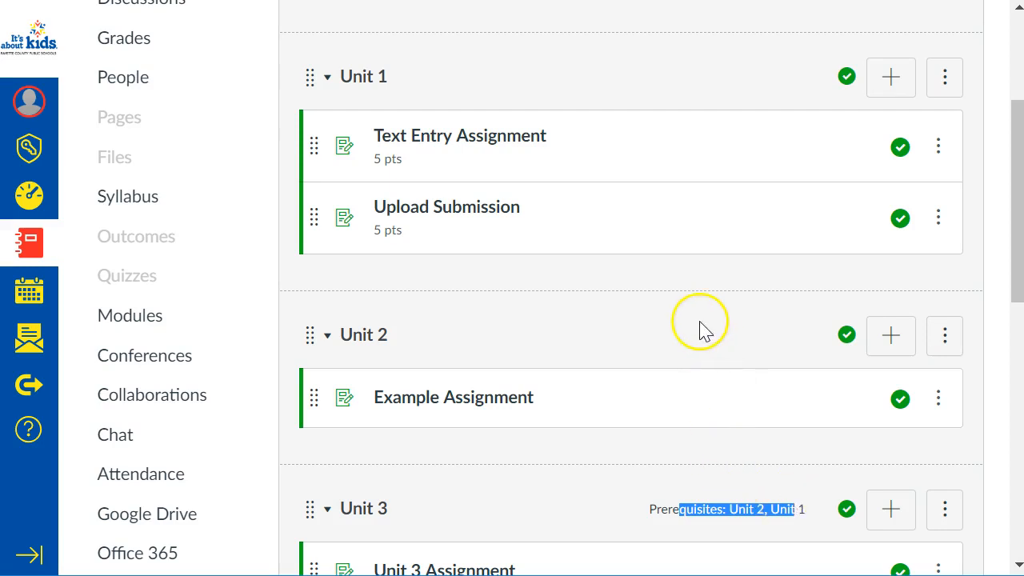
click(663, 500)
drag(654, 509, 815, 505)
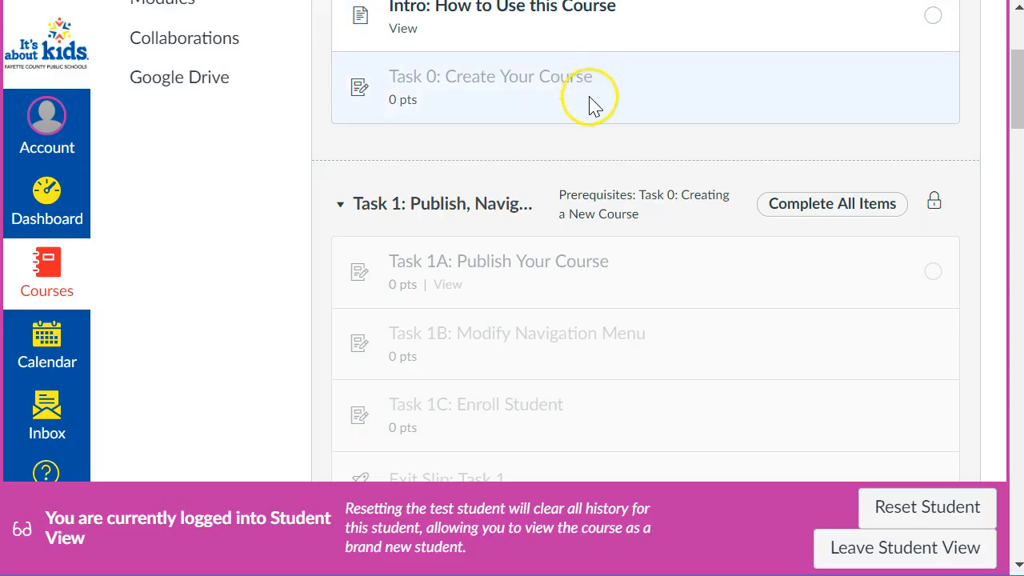
Examine in Student View how the Task 0 and Task 1 modules show their prerequisites, completion requirements and locked items
scroll(590, 100, down, 3)
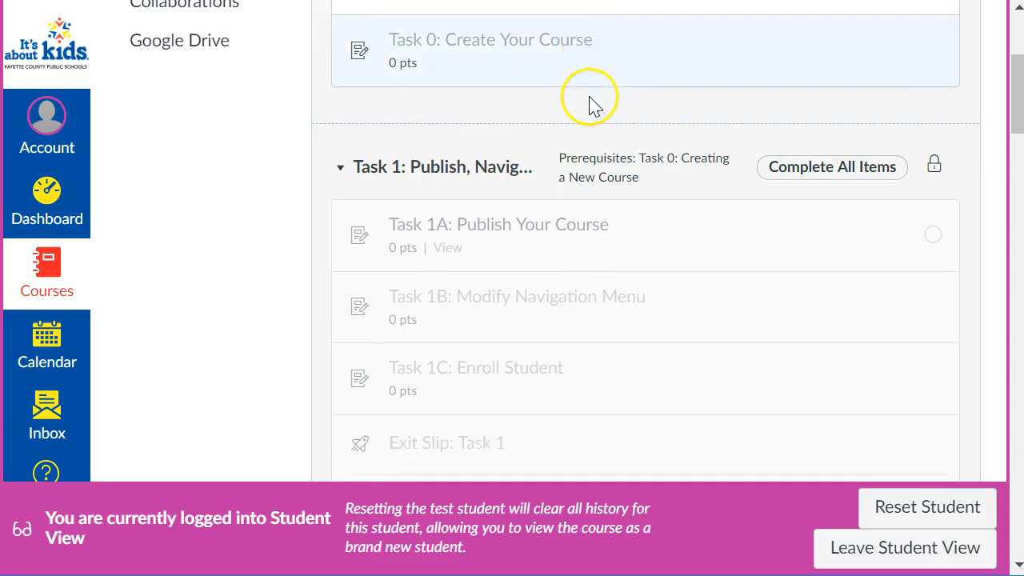
scroll(589, 97, up, 4)
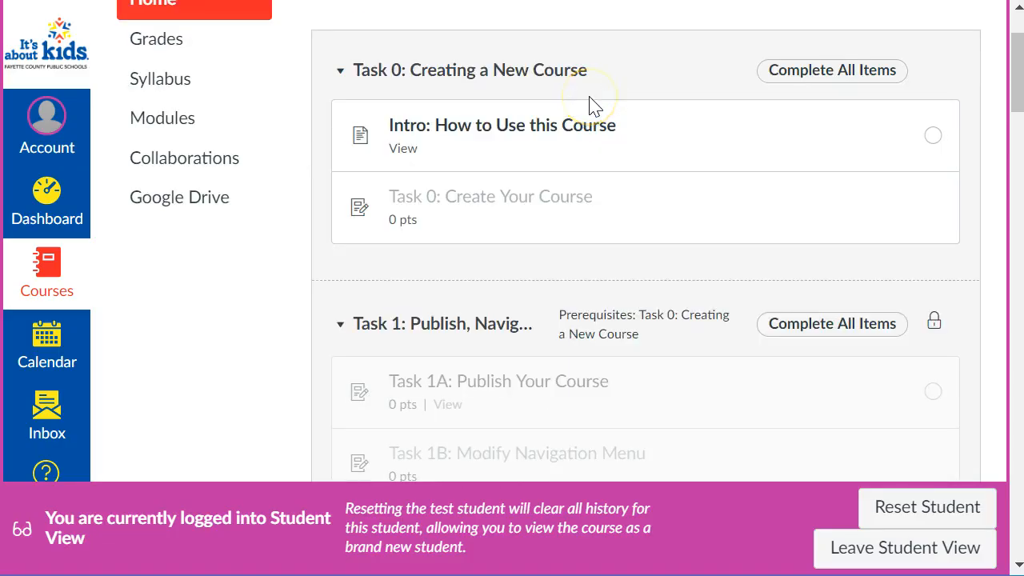
right_click(472, 101)
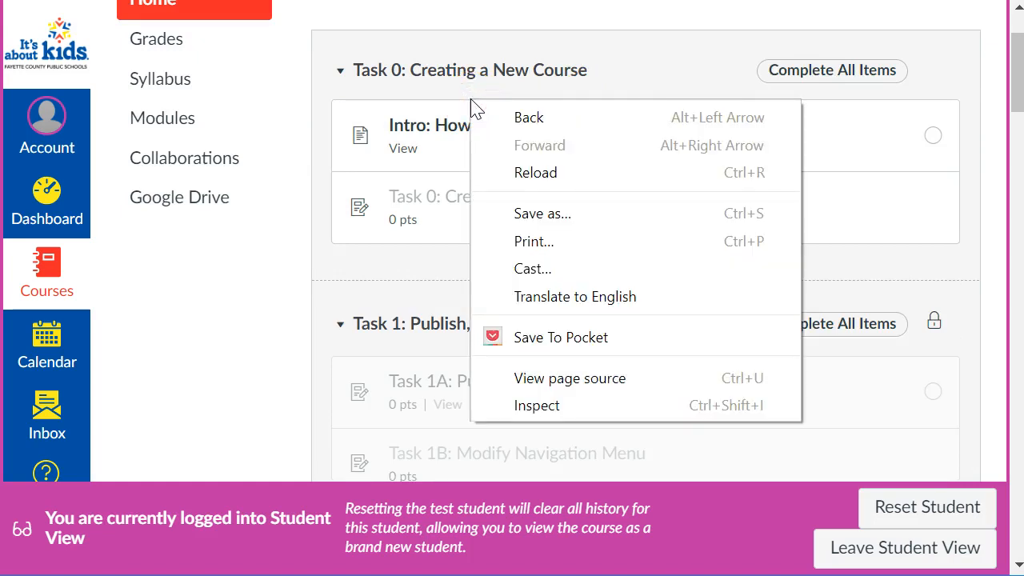
click(251, 326)
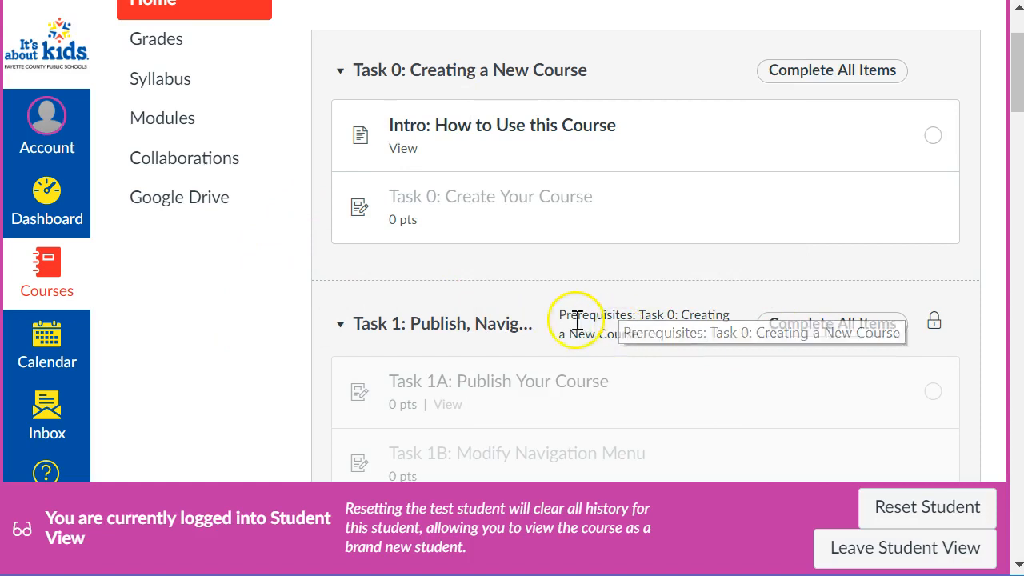
drag(573, 319, 601, 329)
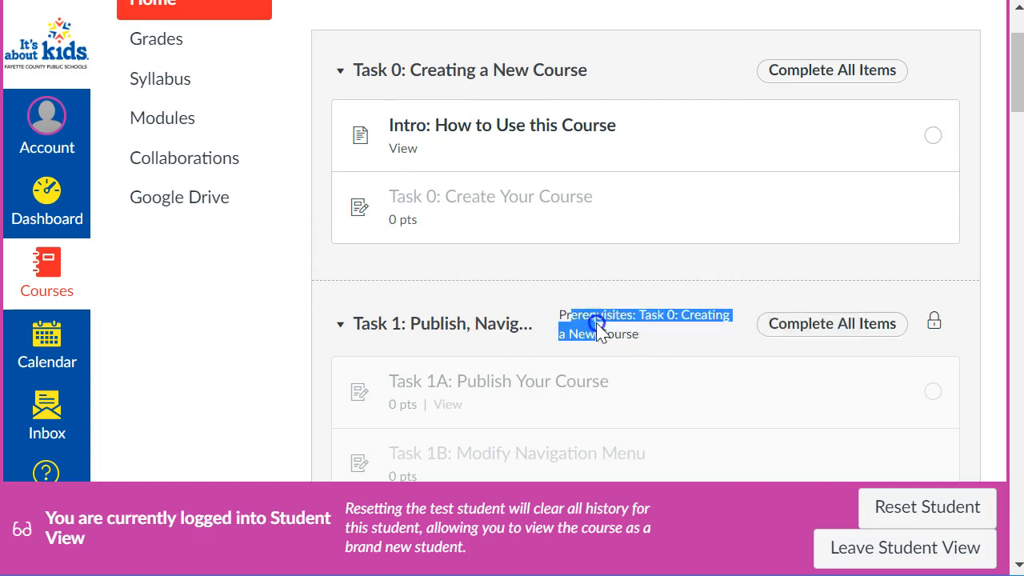
click(162, 345)
click(479, 380)
scroll(480, 383, down, 3)
scroll(482, 388, up, 2)
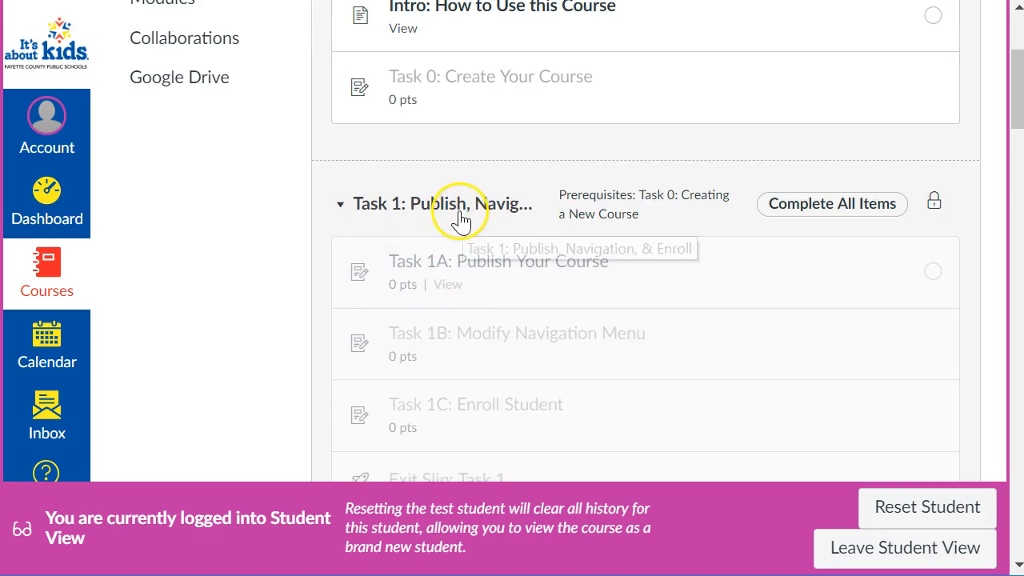
scroll(671, 219, up, 2)
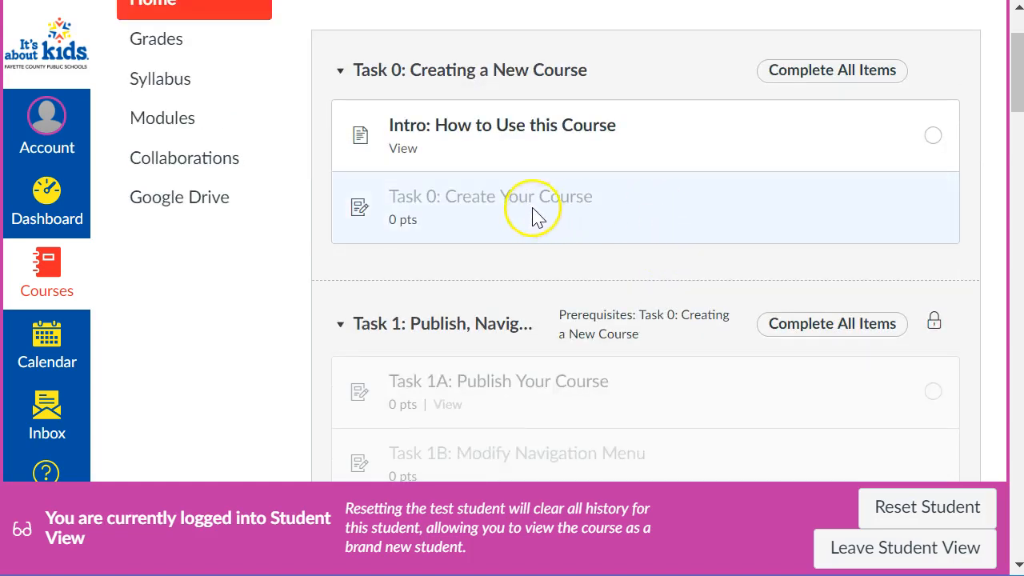
Go through the Intro: How to Use this Course page to Task 0: Create Your Course, then return to the course home page
click(518, 196)
click(483, 126)
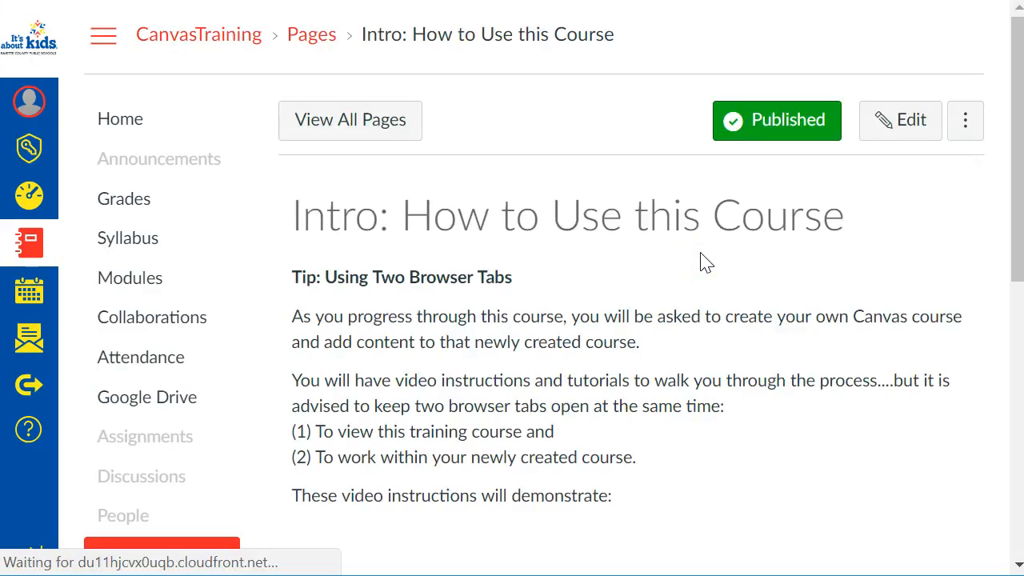
scroll(700, 261, down, 8)
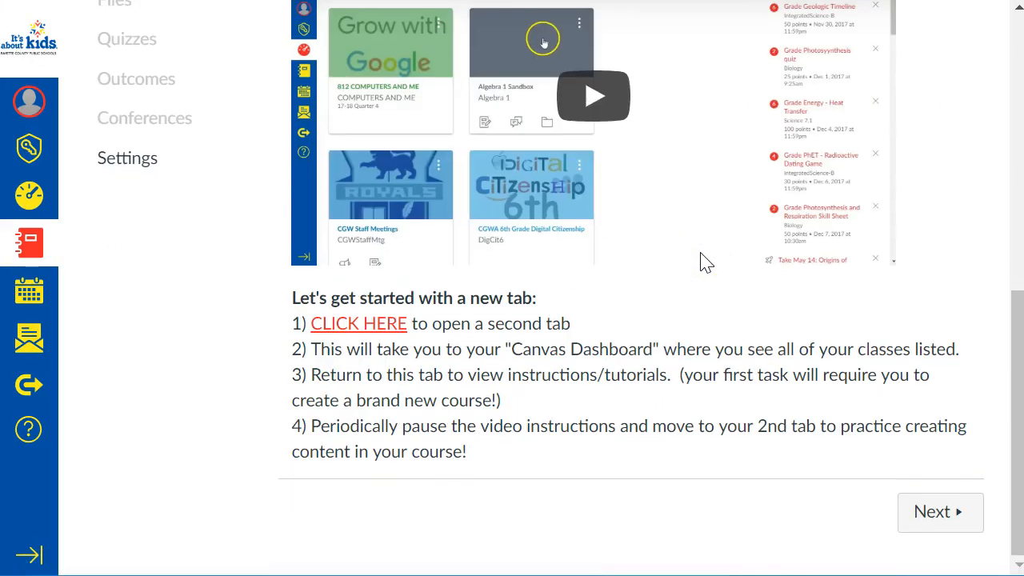
click(970, 521)
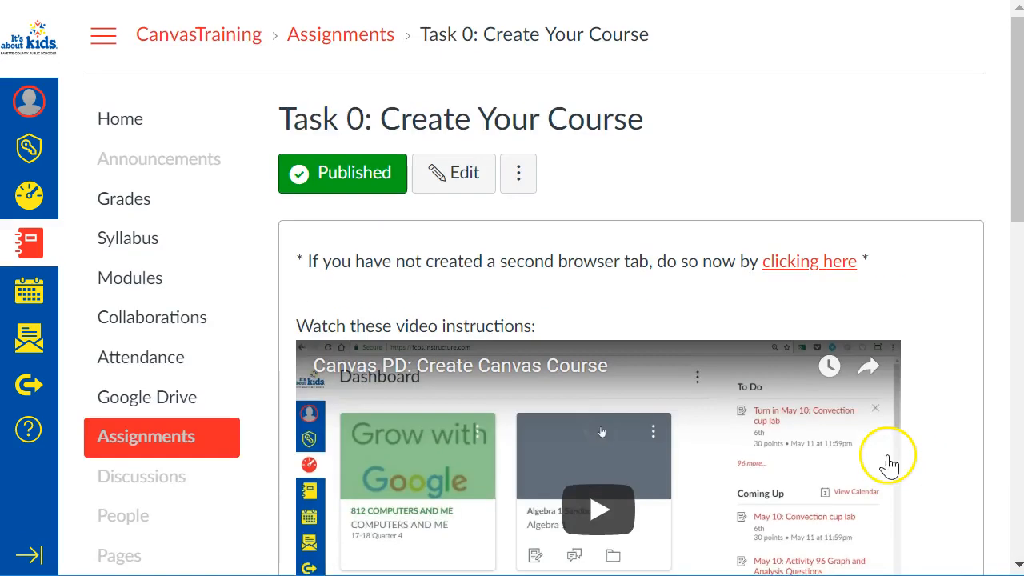
click(131, 130)
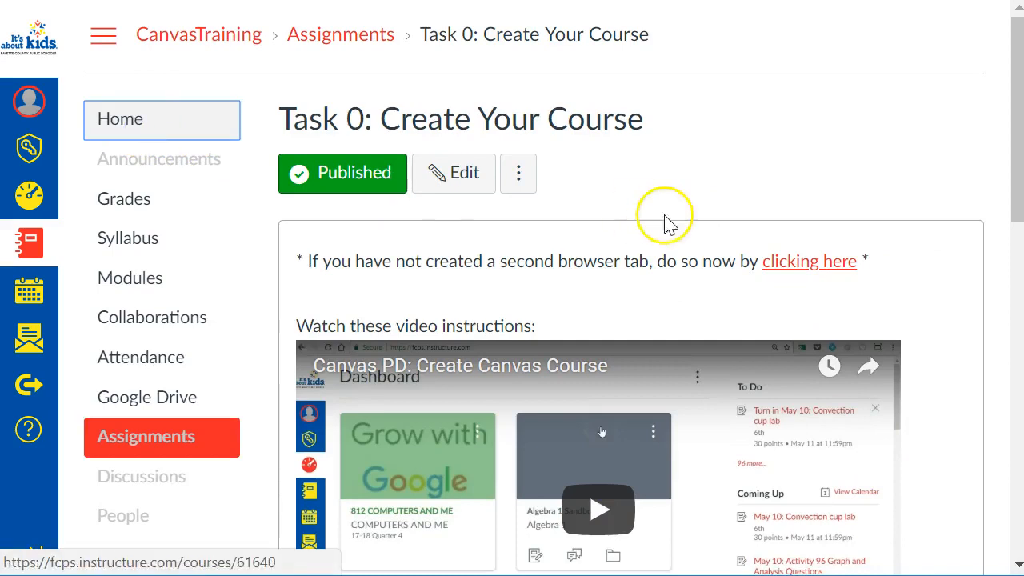